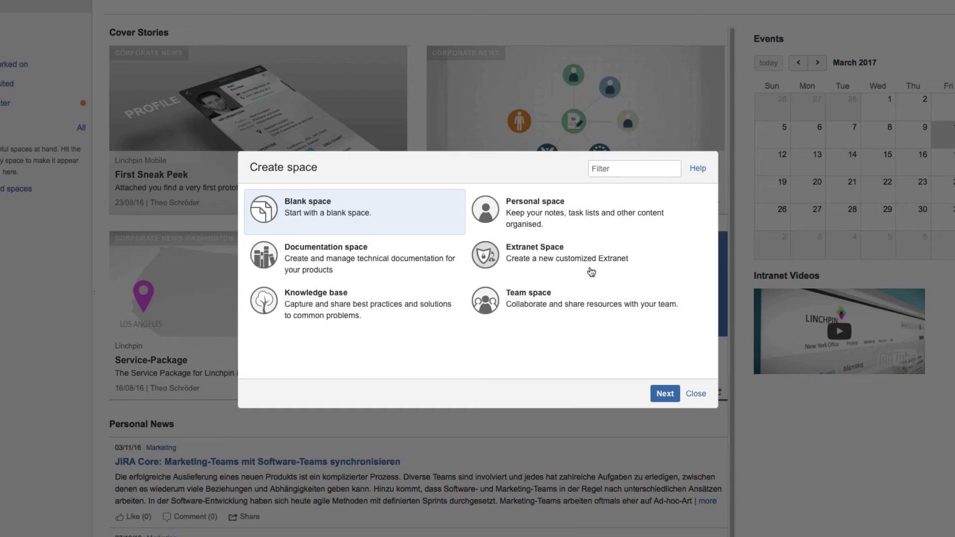
Create the Your Customer Space extranet and confirm converting Marketing EN into an extranet.
{"action": "left_click", "coordinate": [698, 399]}
{"action": "type", "text": "You"}
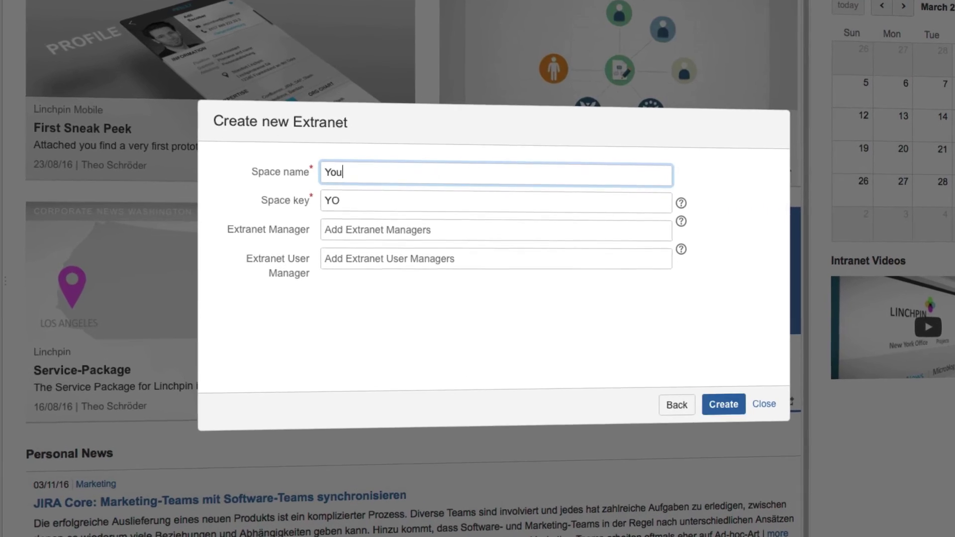
{"action": "type", "text": "r Customer Space"}
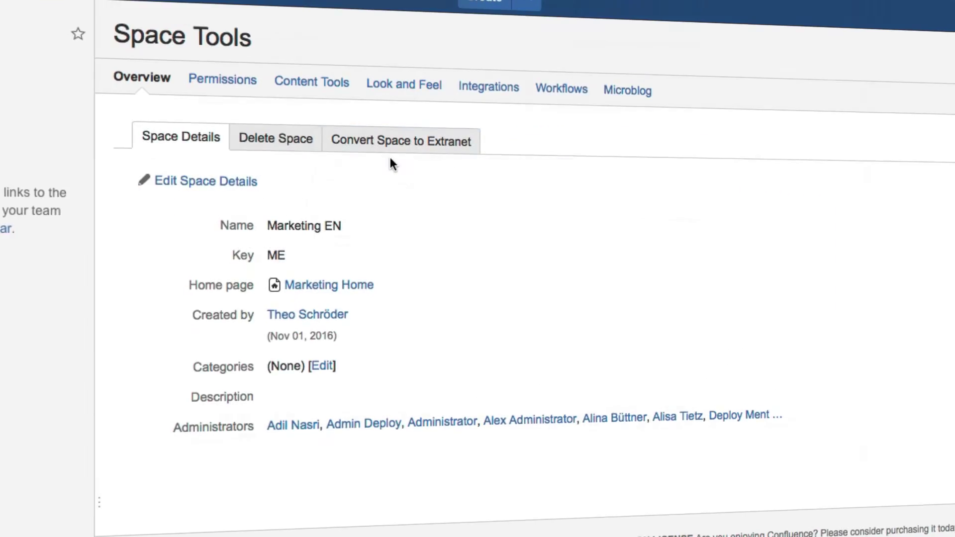
{"action": "left_click", "coordinate": [400, 143]}
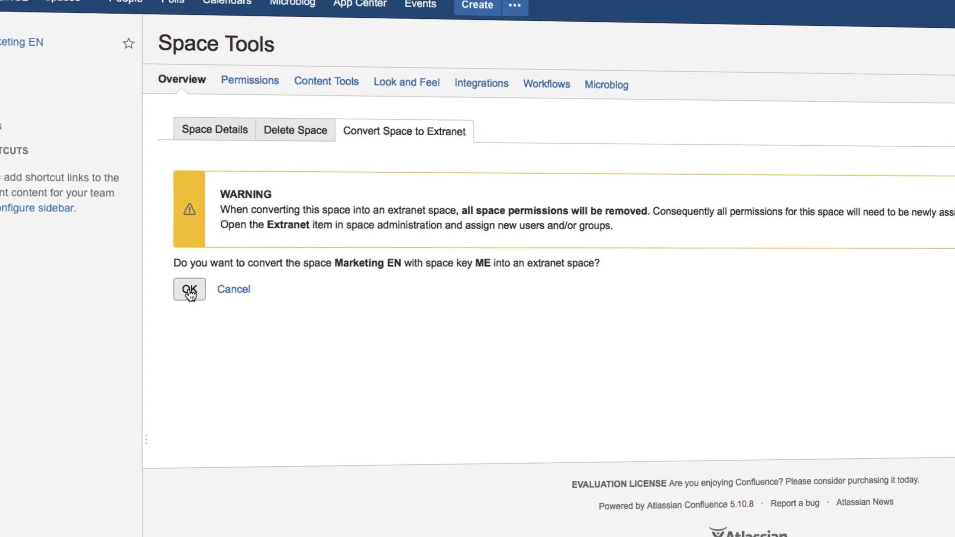
{"action": "left_click", "coordinate": [171, 306]}
{"action": "left_click", "coordinate": [701, 184]}
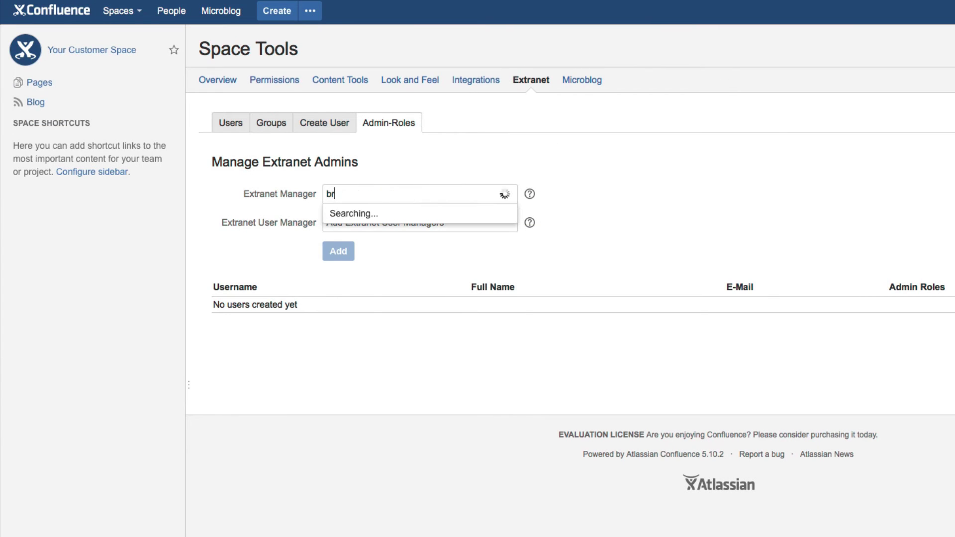
{"action": "type", "text": "e"}
{"action": "left_click", "coordinate": [406, 212]}
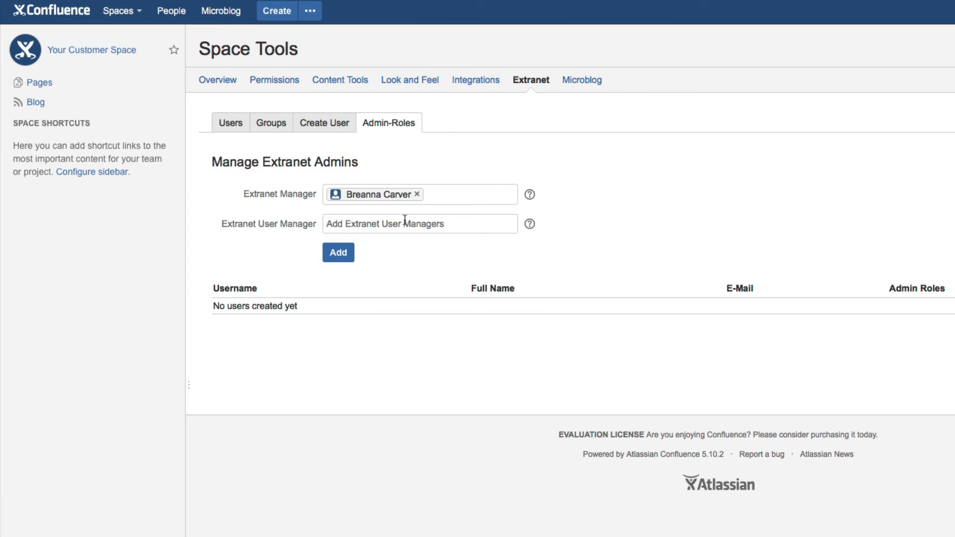
{"action": "left_click", "coordinate": [404, 221]}
{"action": "type", "text": "e"}
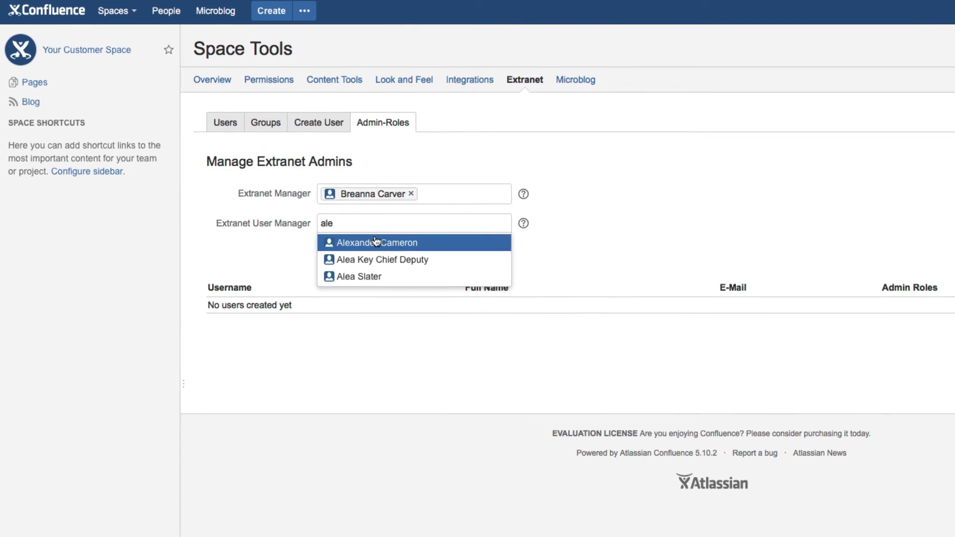
{"action": "left_click", "coordinate": [373, 244]}
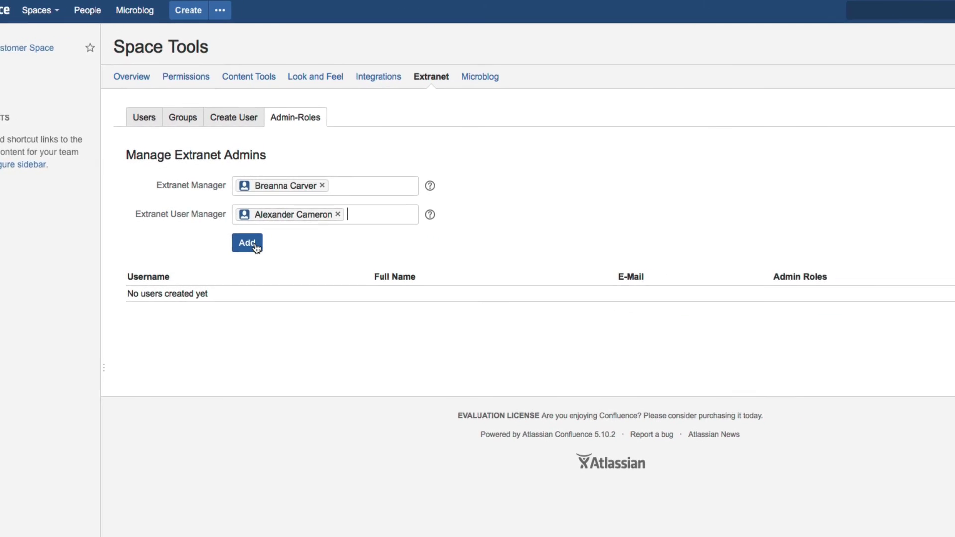
{"action": "left_click", "coordinate": [292, 248]}
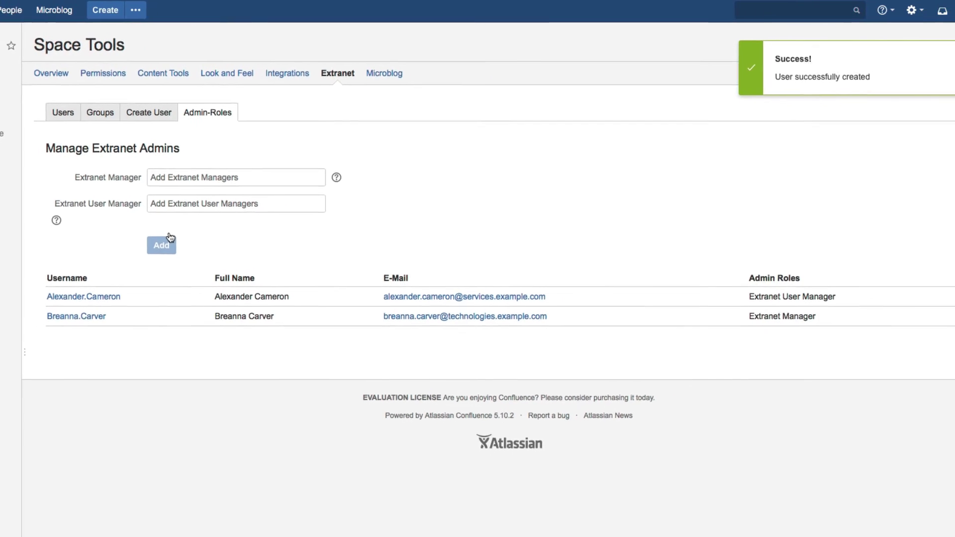
{"action": "left_click", "coordinate": [180, 200]}
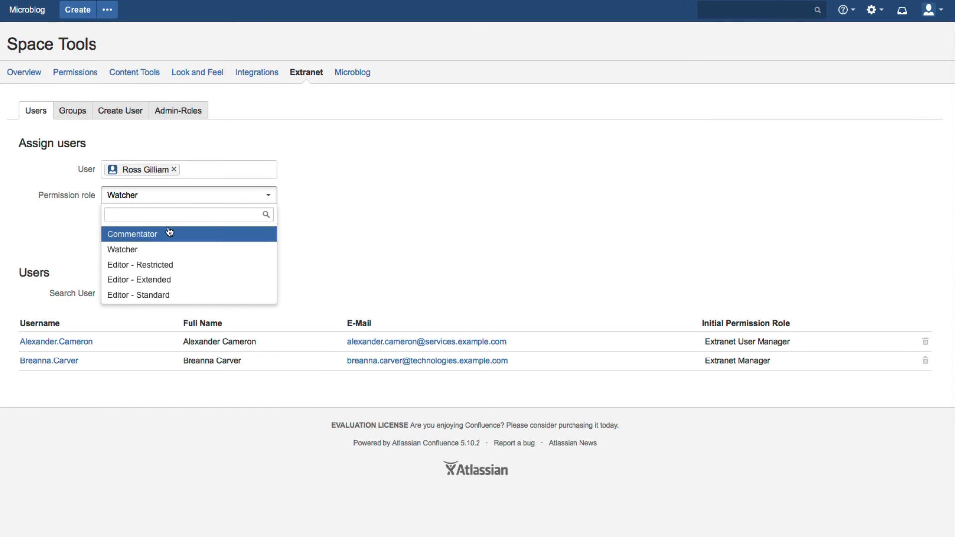
{"action": "left_click", "coordinate": [163, 280]}
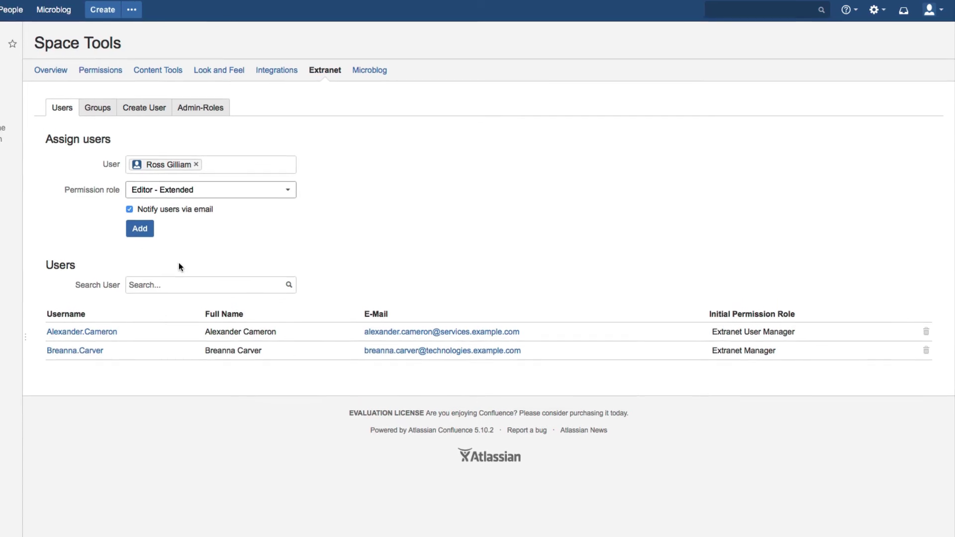
{"action": "left_click", "coordinate": [169, 221]}
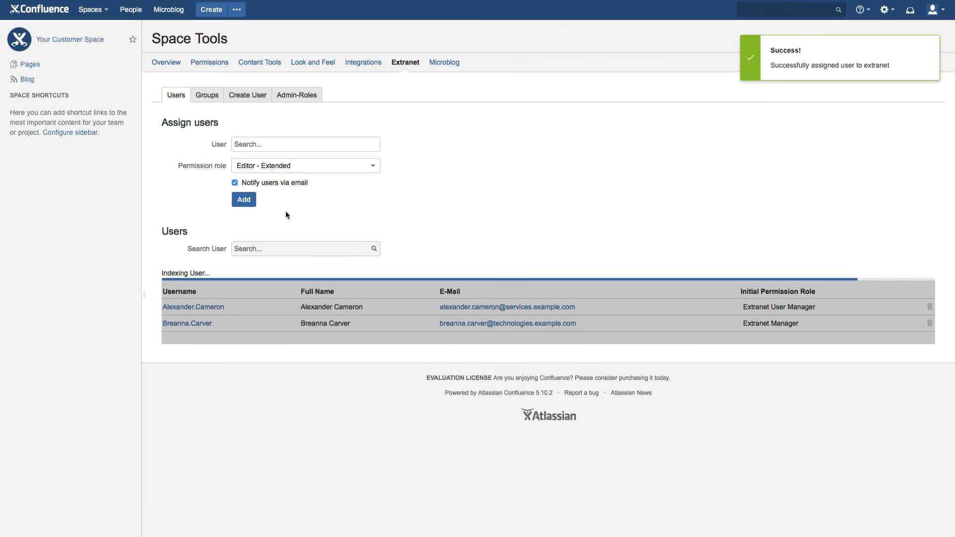